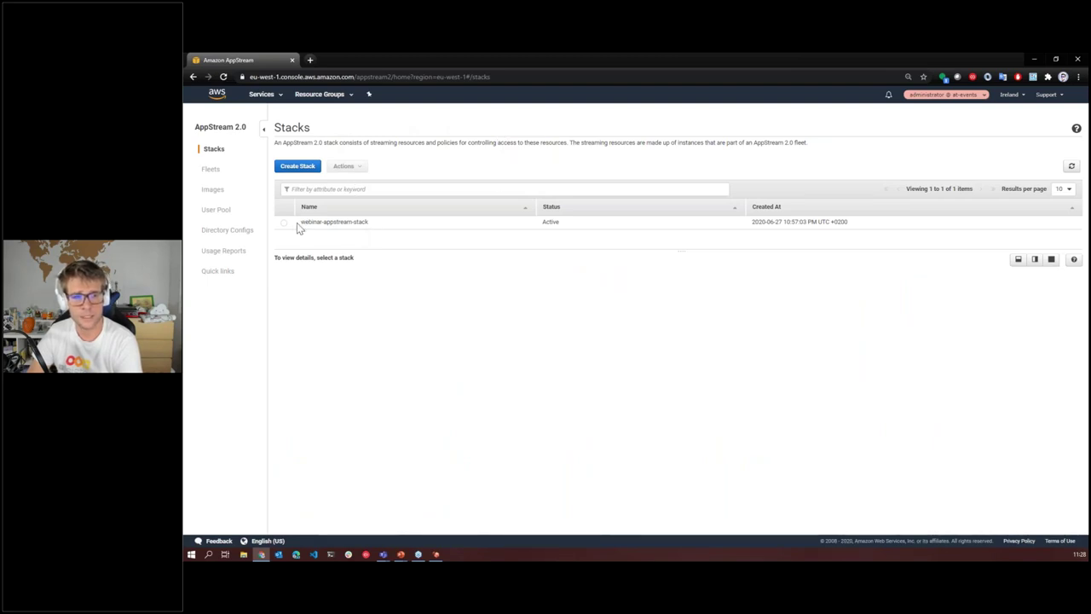
- Start creating a streaming URL for webinar-appstream-stack and enter a user ID
{"action": "left_click", "coordinate": [297, 223]}
{"action": "left_click", "coordinate": [344, 165]}
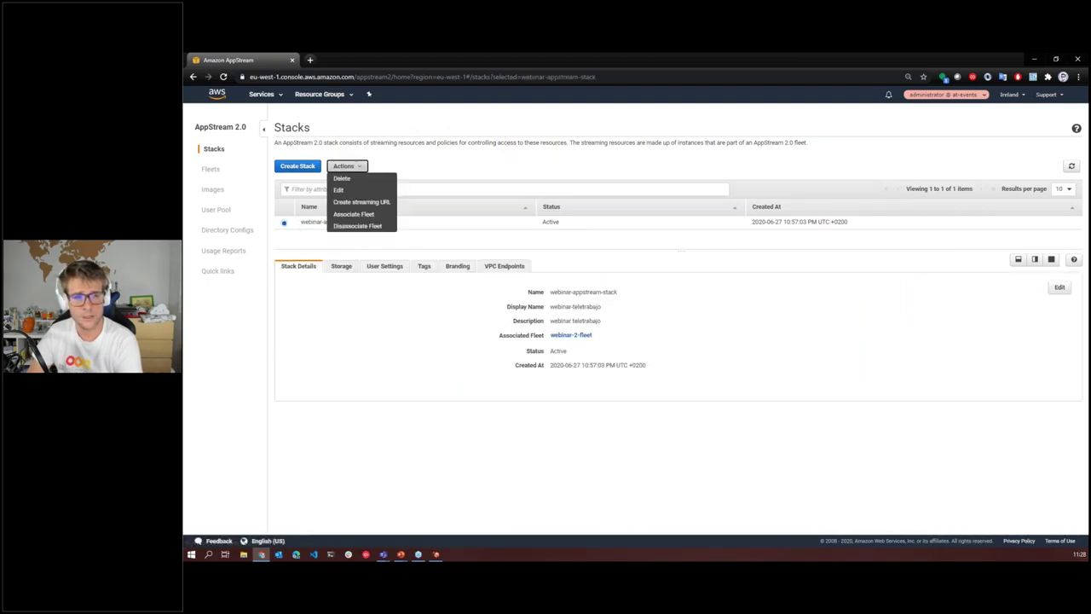
{"action": "left_click", "coordinate": [354, 204]}
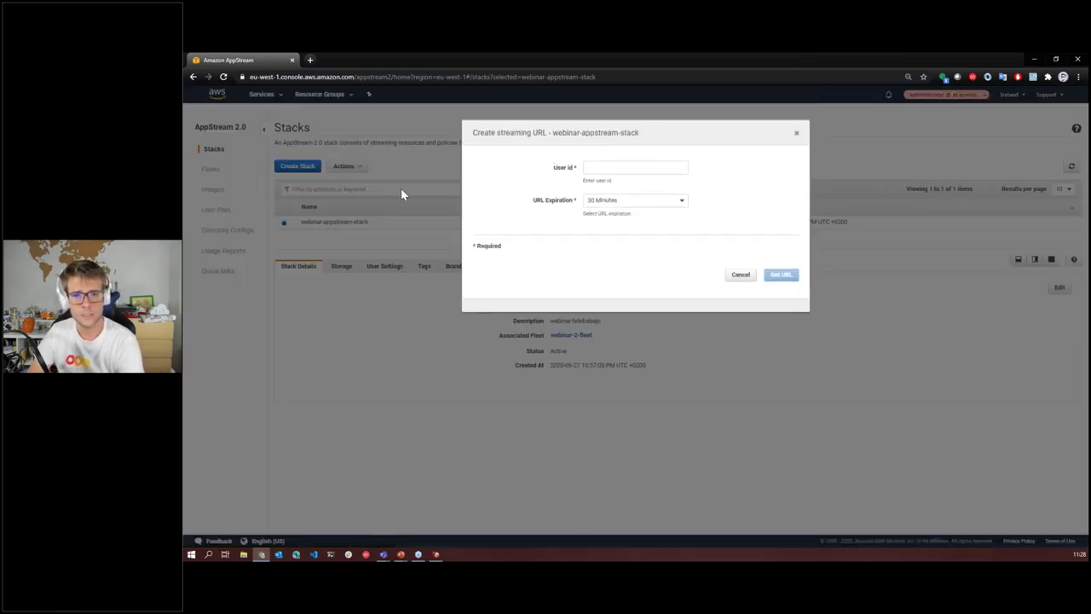
{"action": "left_click", "coordinate": [651, 163]}
{"action": "type", "text": "slecuona"}
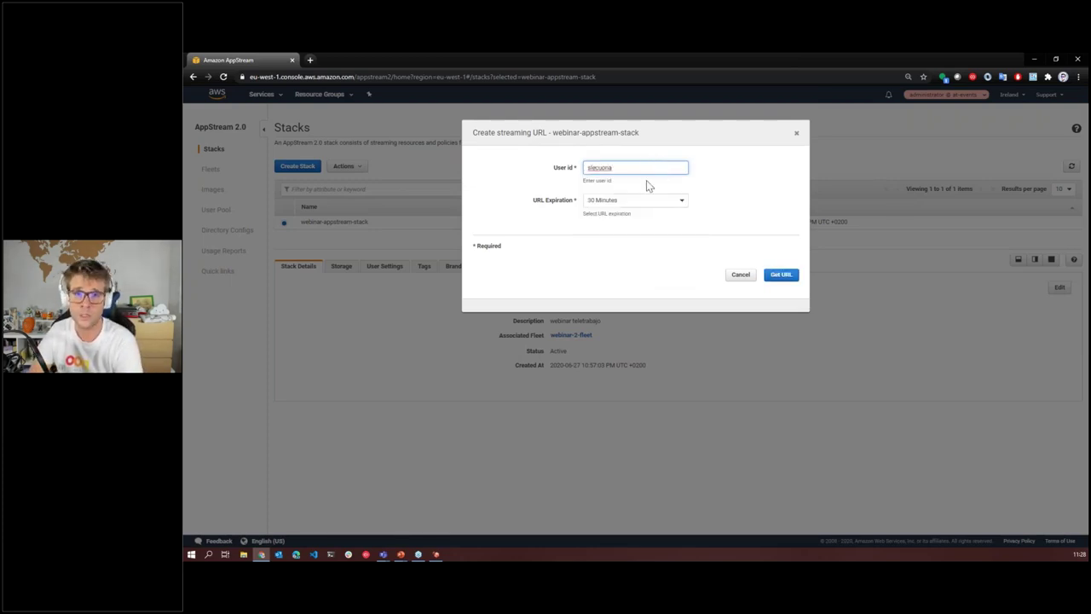
- Set a 1 Day expiration, generate the URL, and copy the link for a new tab
{"action": "left_click", "coordinate": [639, 200]}
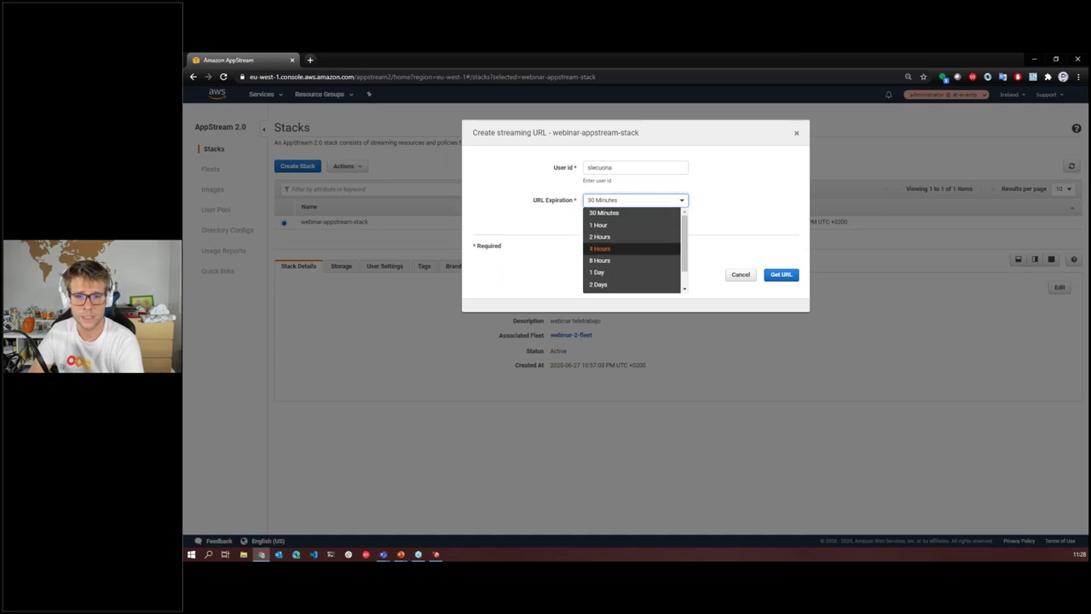
{"action": "left_click", "coordinate": [648, 275]}
{"action": "left_click", "coordinate": [780, 274]}
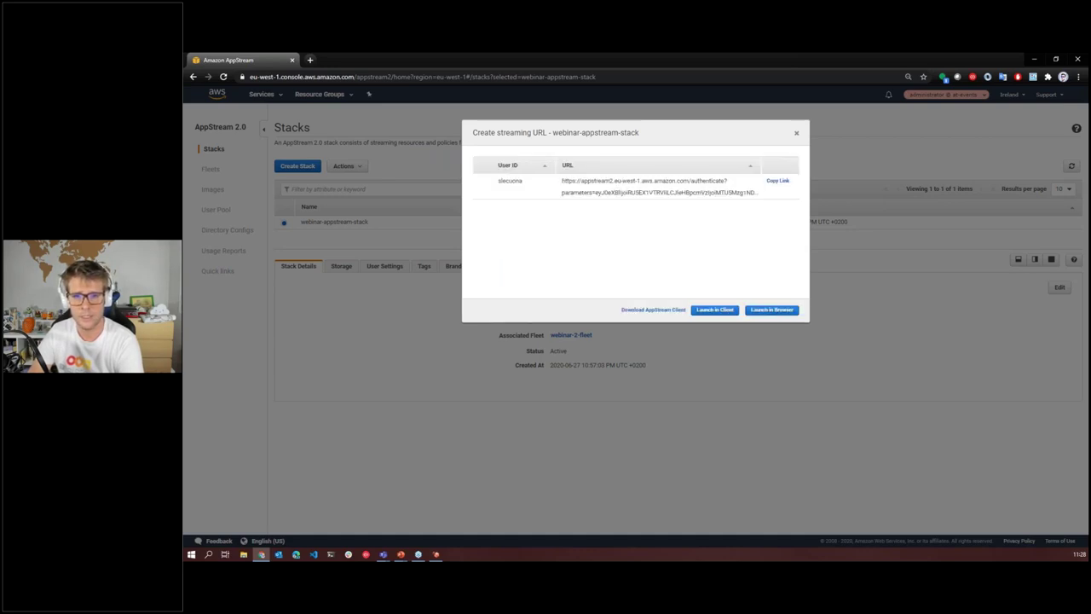
{"action": "left_click", "coordinate": [772, 183]}
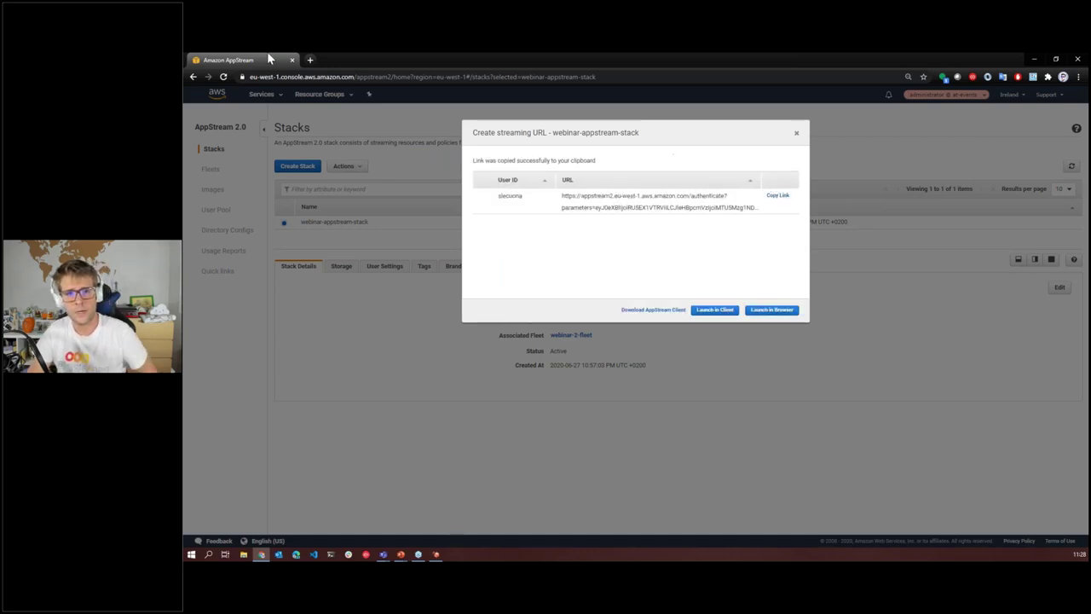
{"action": "left_click", "coordinate": [310, 59]}
- Load the streaming URL, close the console's URL dialog, and launch FreeCAD from the catalog
{"action": "key", "text": "ctrl+v"}
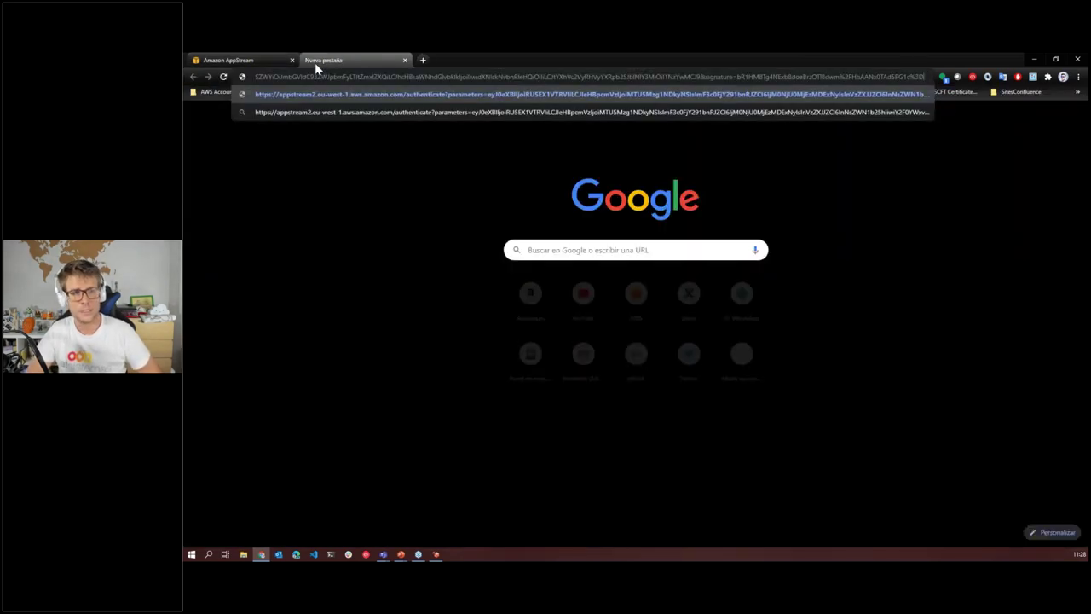
{"action": "key", "text": "Return"}
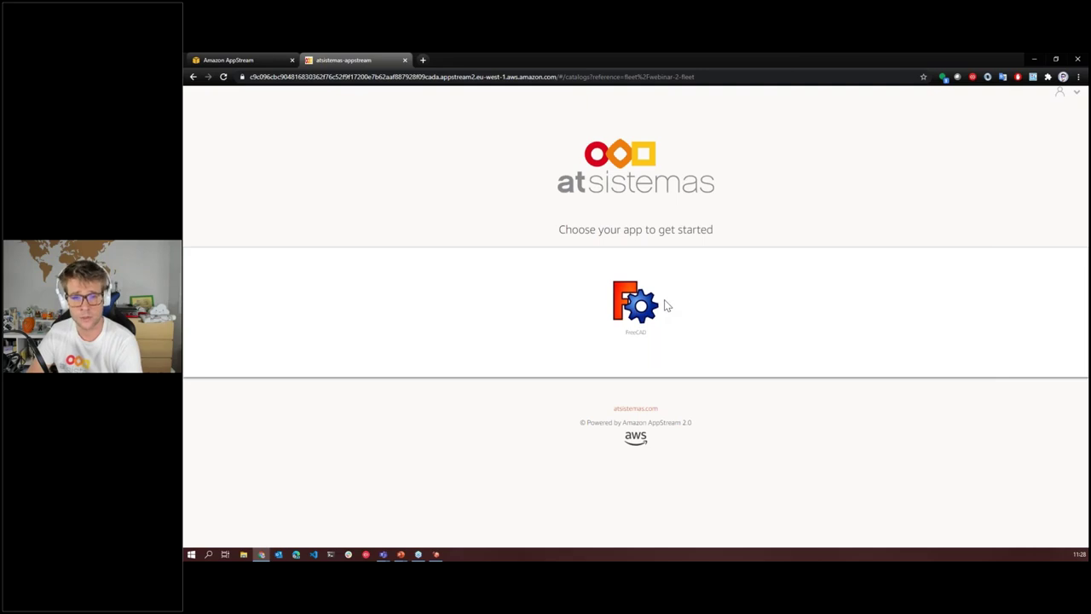
{"action": "left_click", "coordinate": [233, 58]}
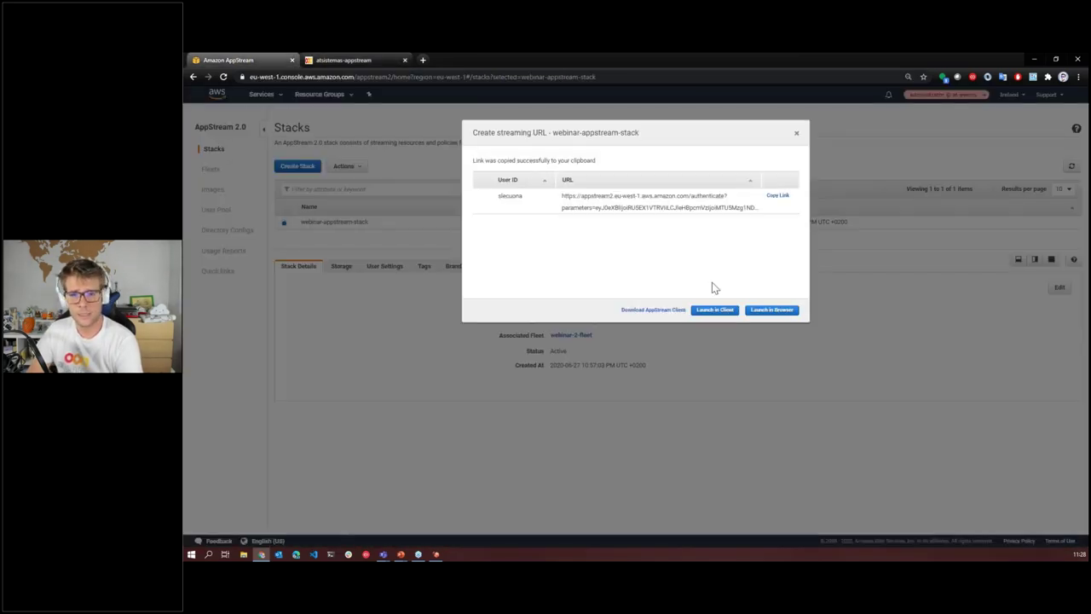
{"action": "left_click", "coordinate": [796, 133]}
{"action": "left_click", "coordinate": [343, 59]}
{"action": "left_click", "coordinate": [637, 302]}
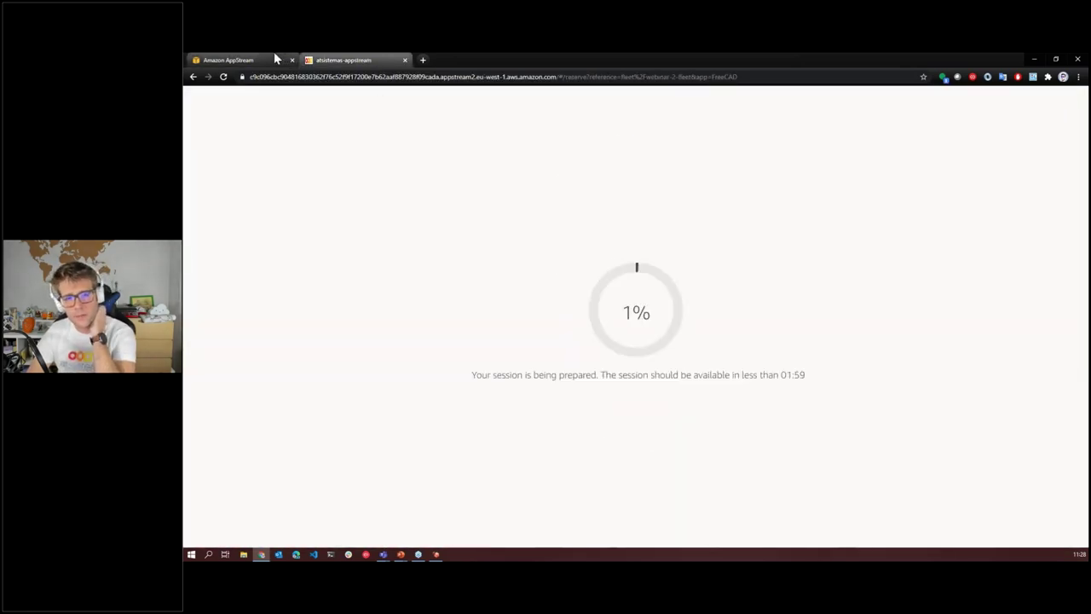
- In the console, browse the Directory Configs and User Pool pages, then open Images
{"action": "left_click", "coordinate": [226, 59]}
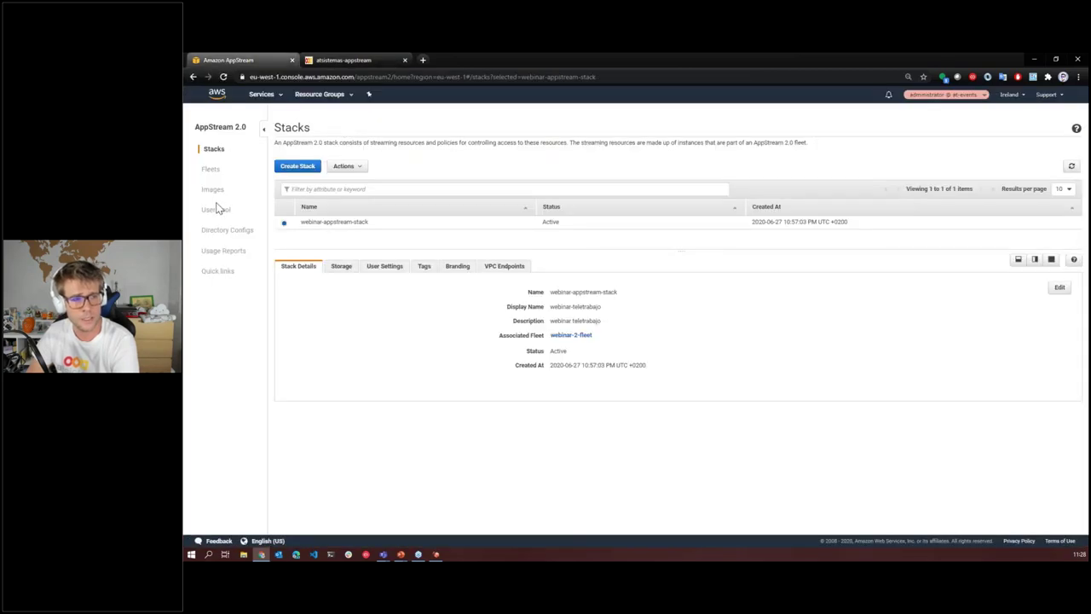
{"action": "left_click", "coordinate": [232, 231]}
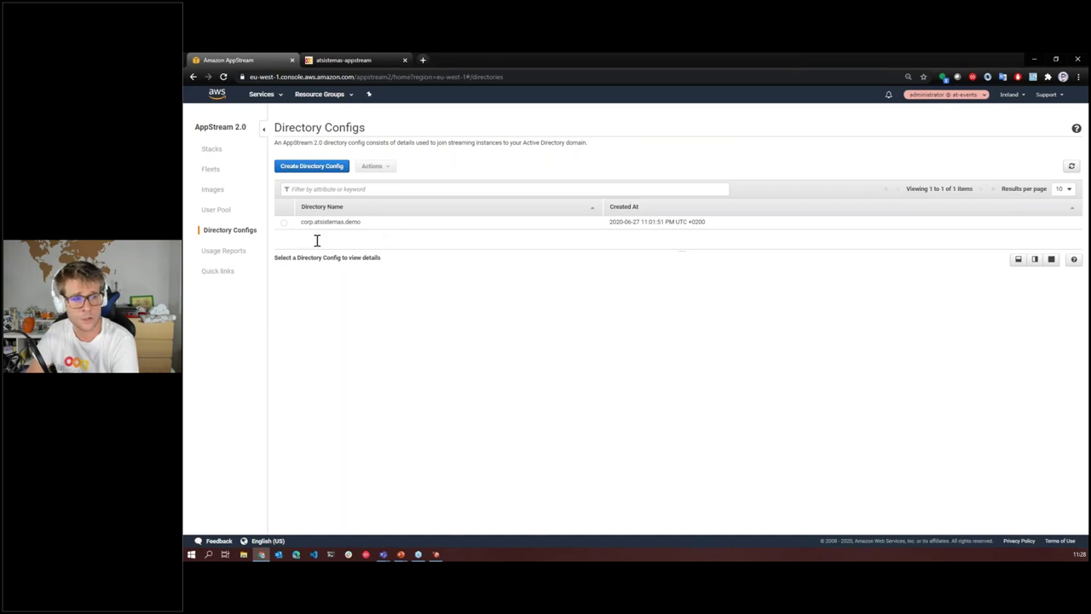
{"action": "left_click", "coordinate": [218, 210]}
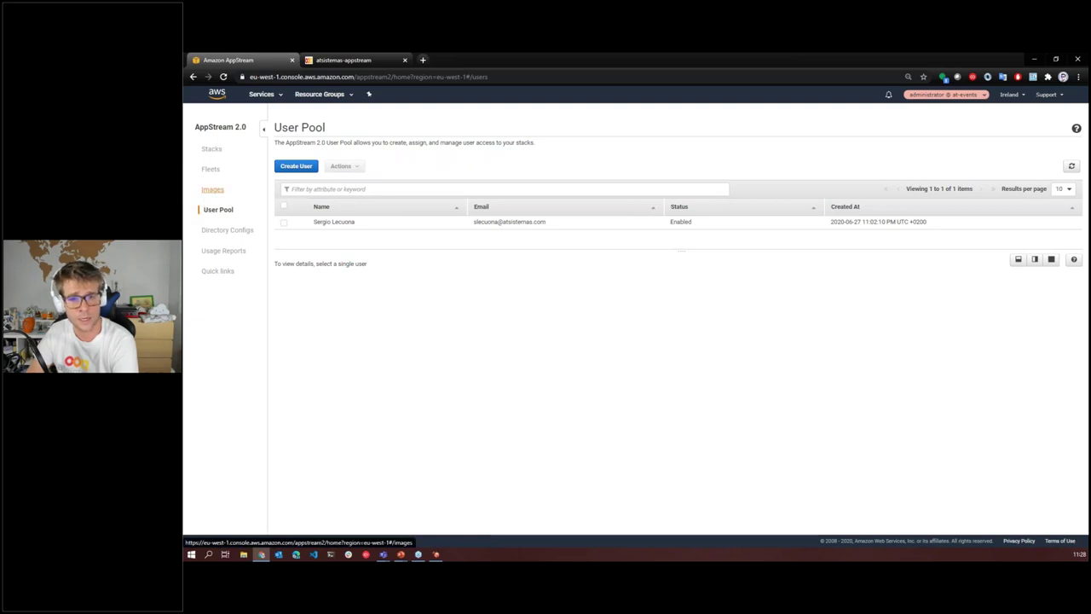
{"action": "left_click", "coordinate": [213, 189]}
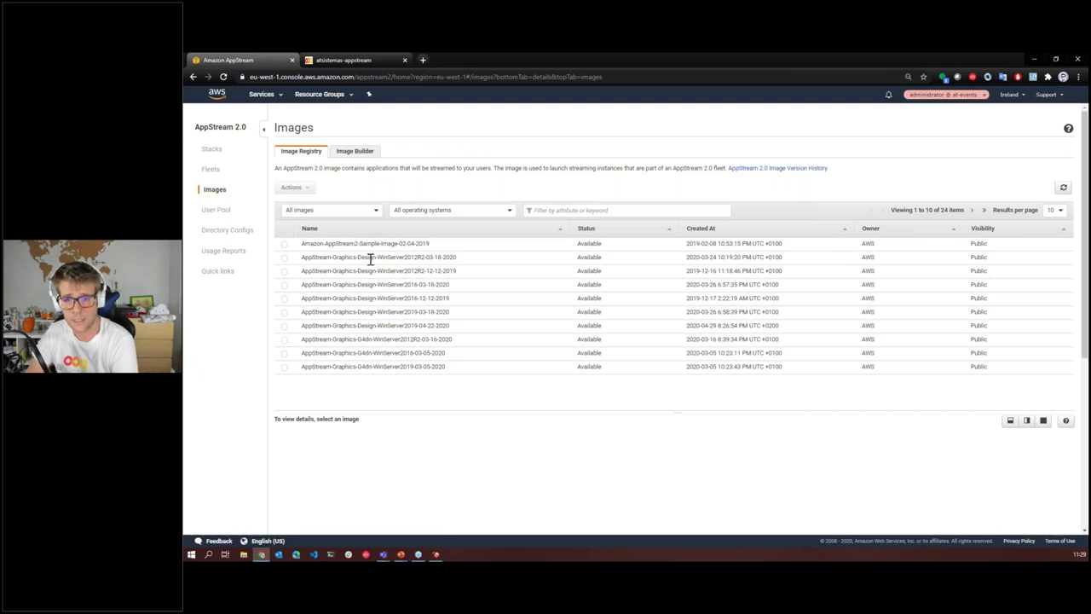
- Filter images by 'webinar' and check that webinar-image's applications include FreeCAD
{"action": "scroll", "coordinate": [392, 338], "scroll_direction": "down", "scroll_amount": 1}
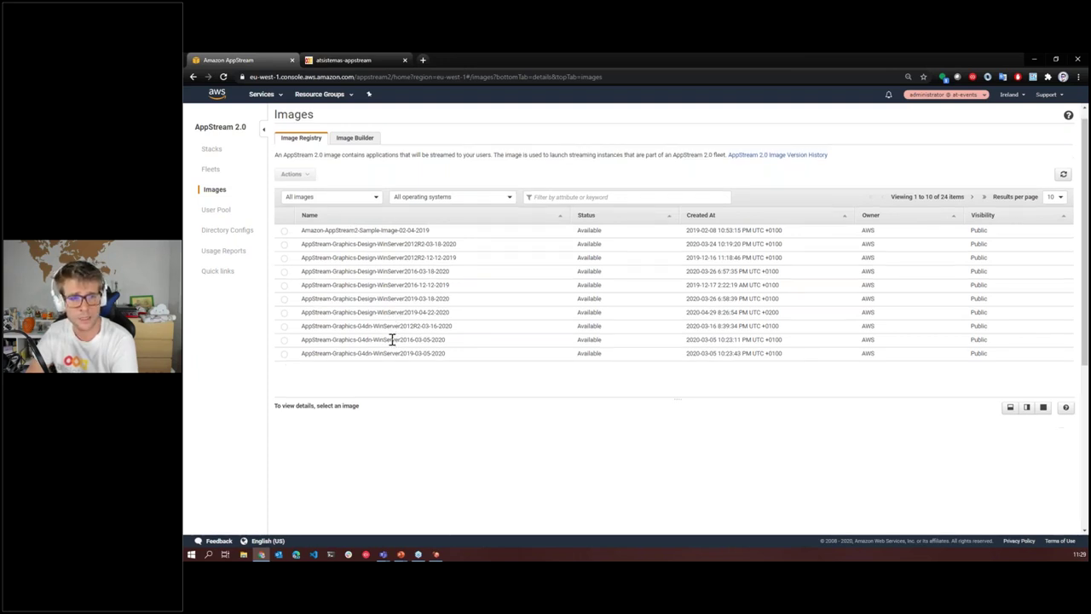
{"action": "scroll", "coordinate": [555, 207], "scroll_direction": "up", "scroll_amount": 1}
{"action": "left_click", "coordinate": [556, 210]}
{"action": "type", "text": "webinar"}
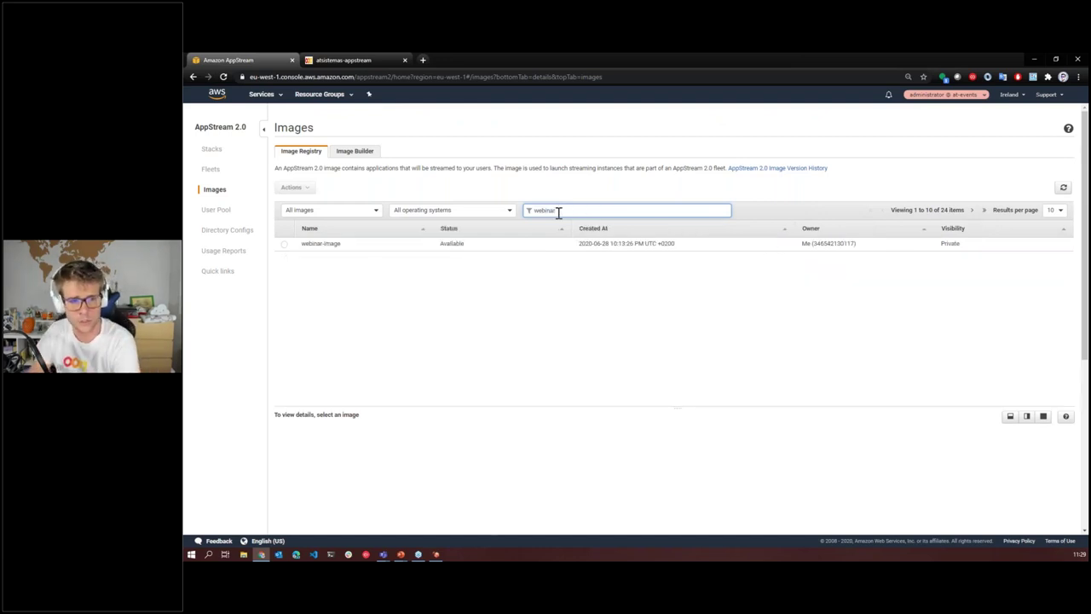
{"action": "left_click", "coordinate": [284, 244]}
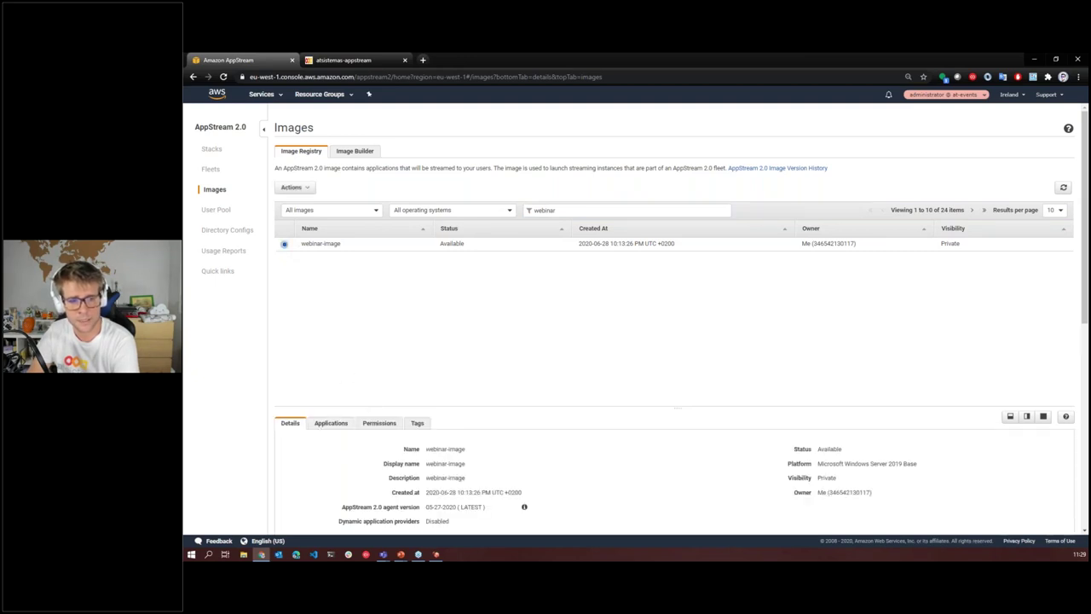
{"action": "left_click", "coordinate": [331, 423]}
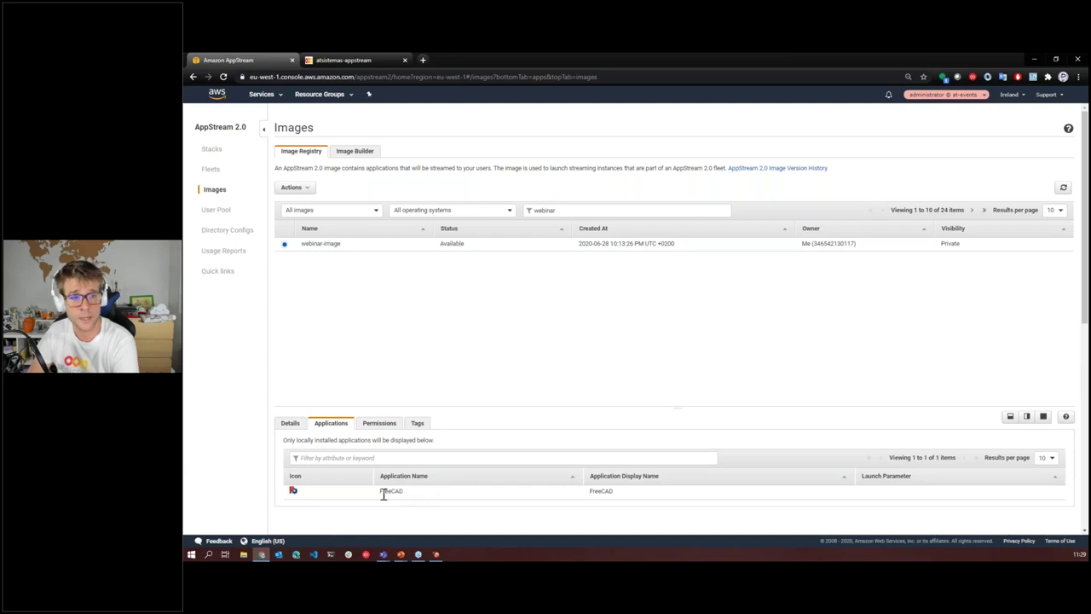
{"action": "left_click", "coordinate": [212, 171]}
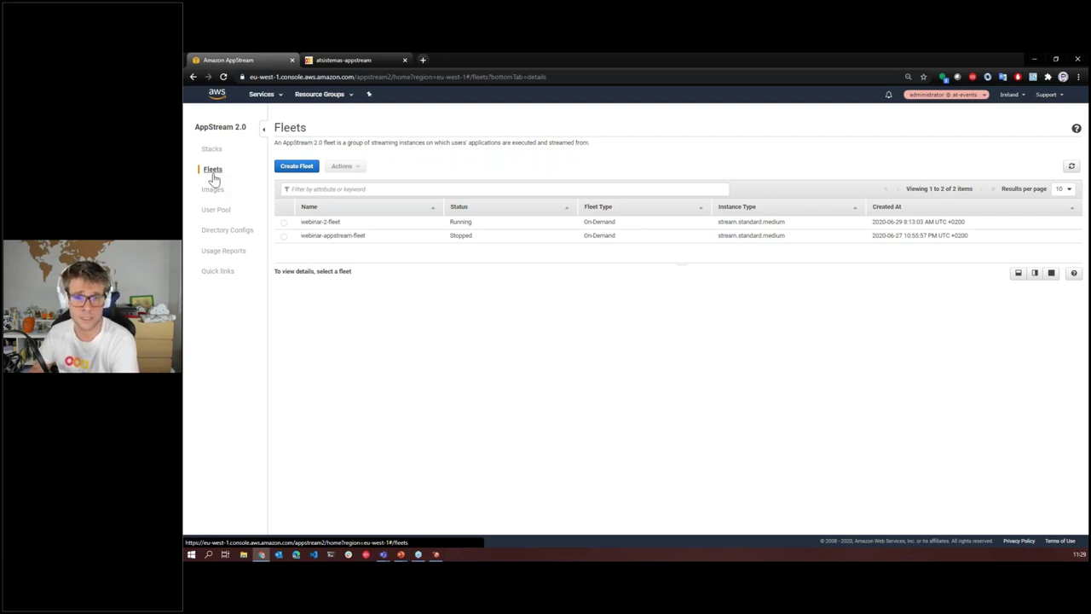
- Inspect webinar-2-fleet's scaling policies and fleet details, then go back to Stacks
{"action": "left_click", "coordinate": [284, 222]}
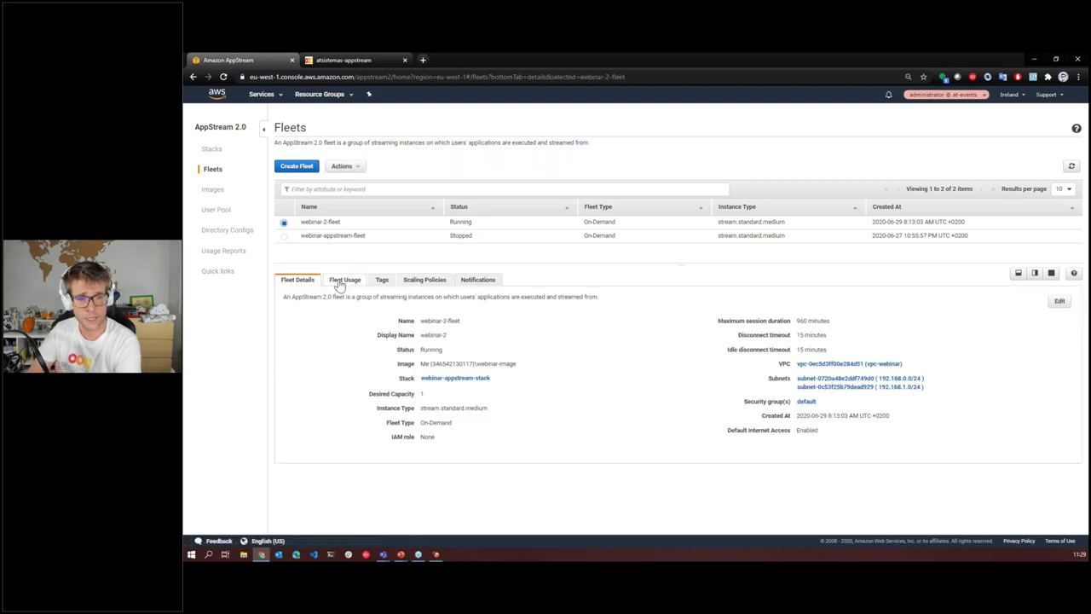
{"action": "left_click", "coordinate": [417, 281]}
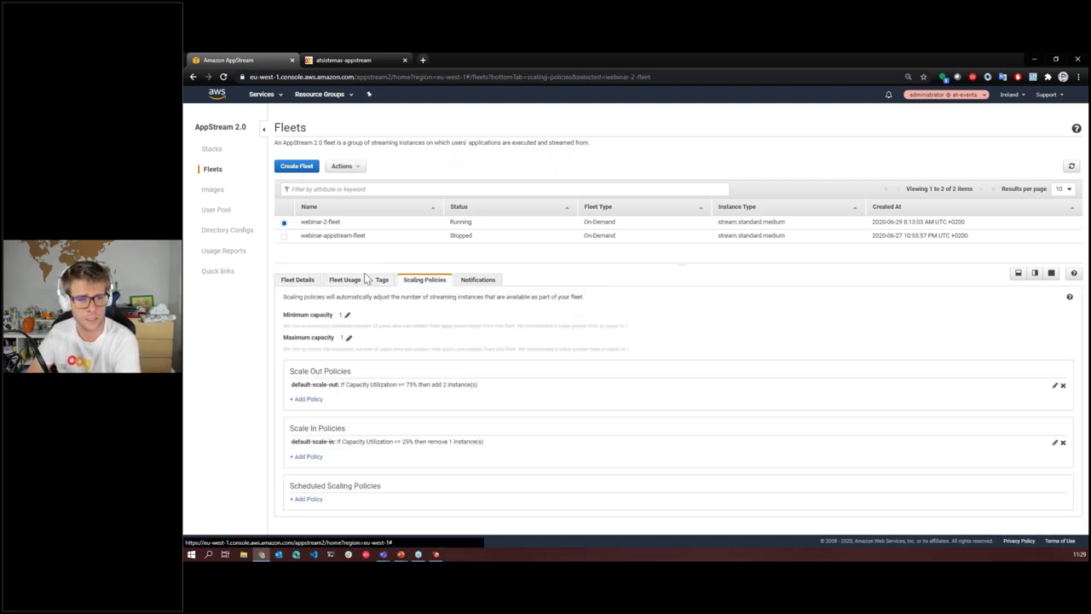
{"action": "left_click", "coordinate": [305, 282]}
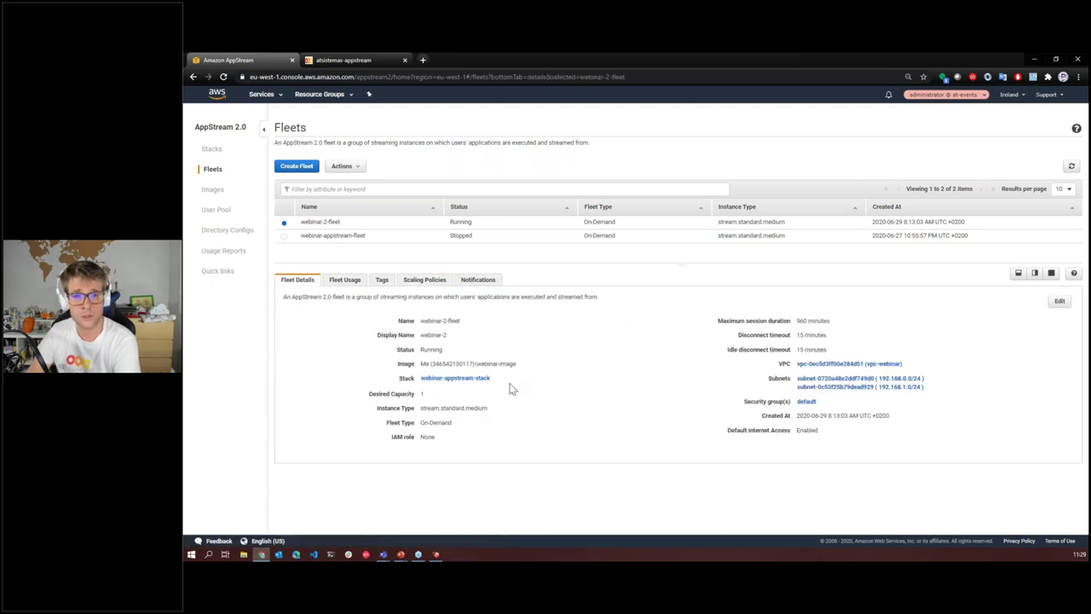
{"action": "left_click", "coordinate": [212, 150]}
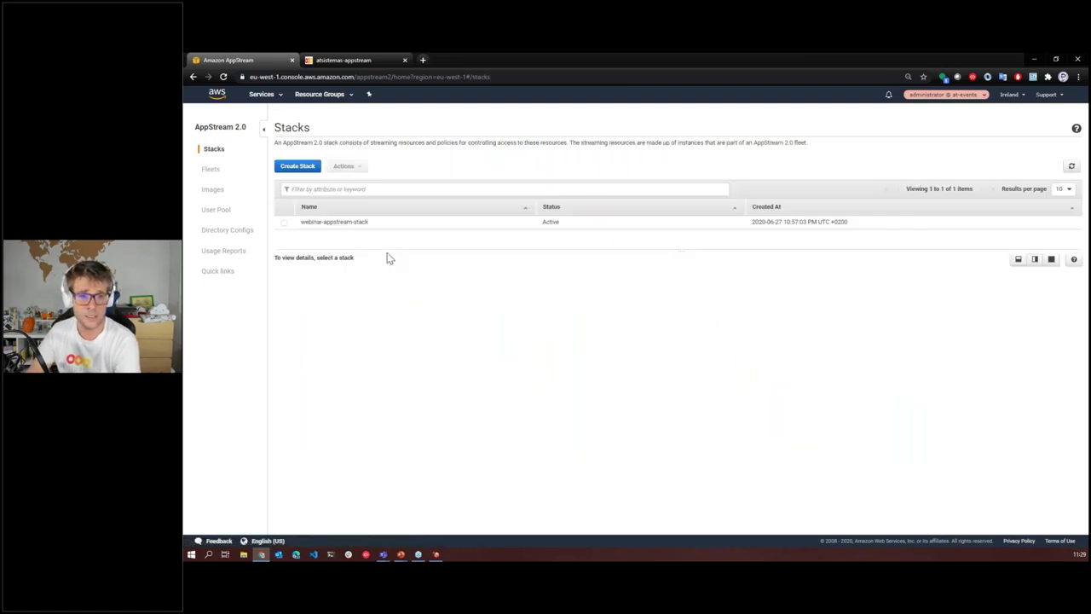
- Review webinar-appstream-stack's Storage, User Settings and Branding tabs, then switch to the streaming session
{"action": "left_click", "coordinate": [285, 223]}
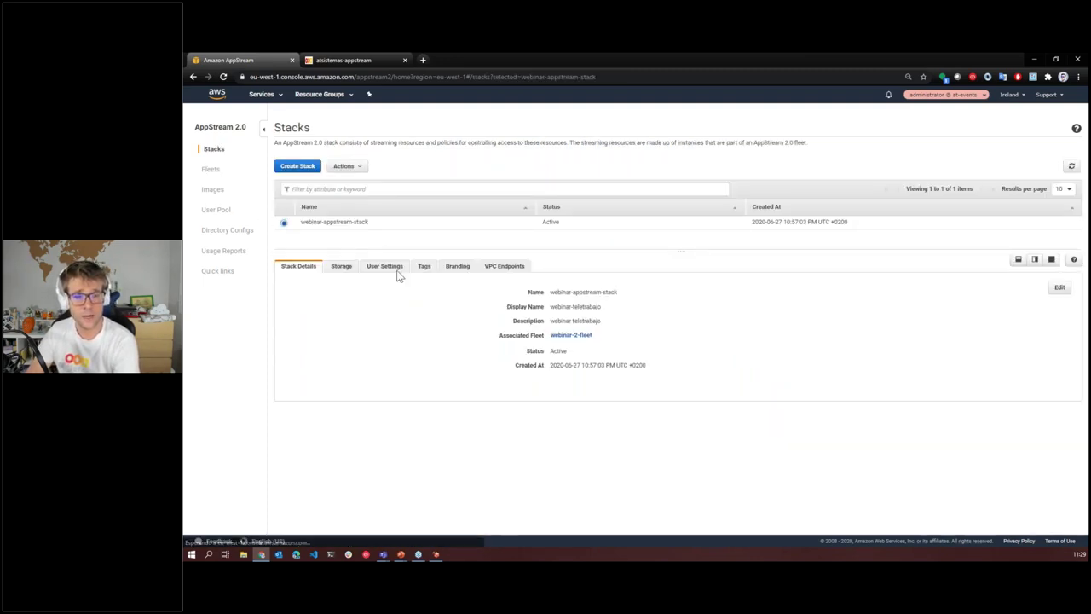
{"action": "left_click", "coordinate": [340, 267]}
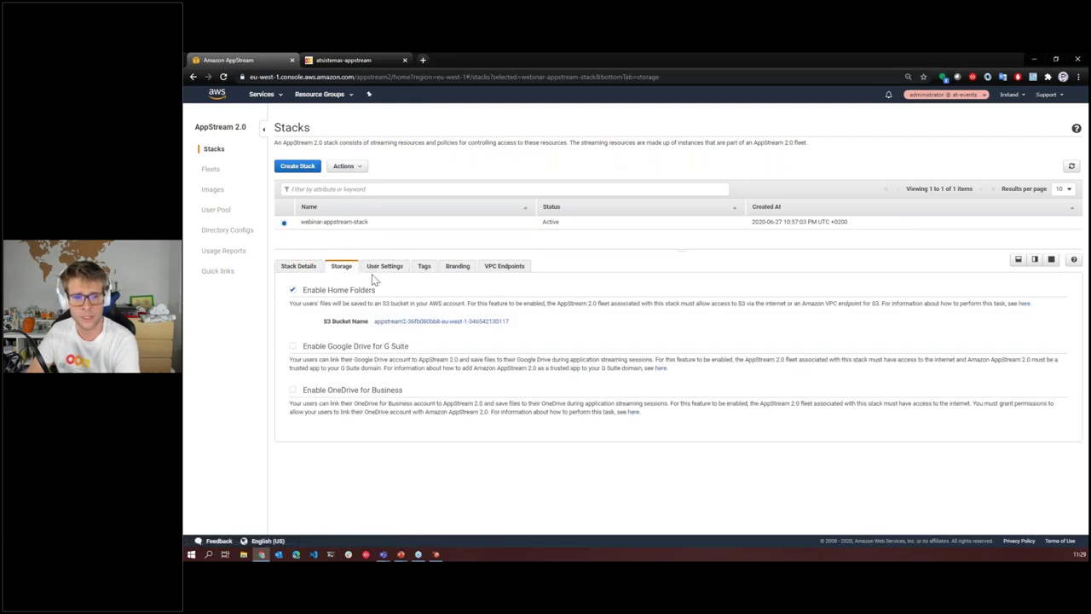
{"action": "left_click", "coordinate": [387, 270]}
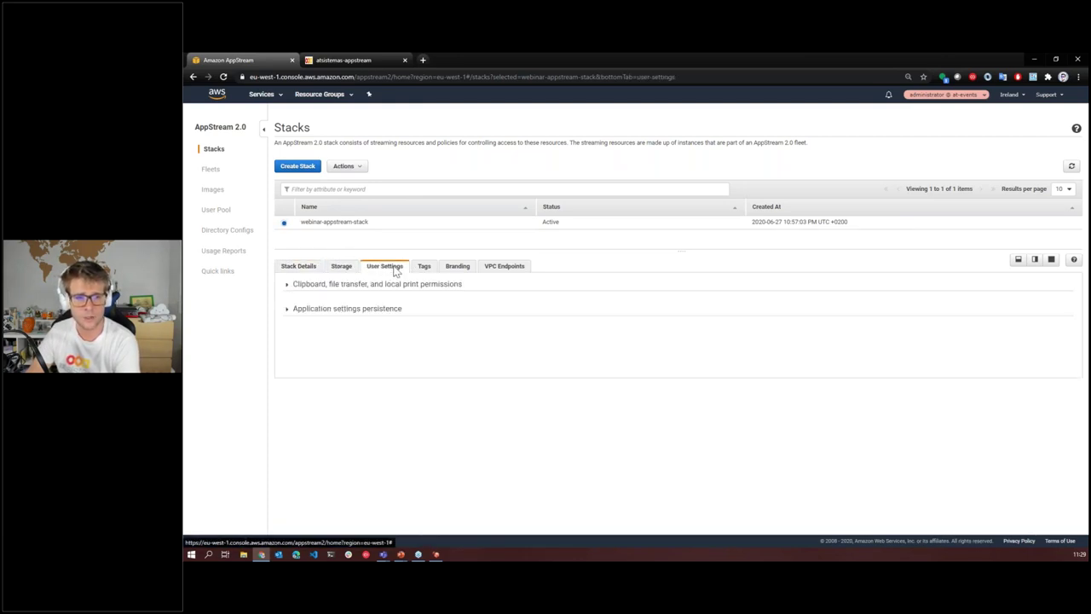
{"action": "left_click", "coordinate": [458, 267]}
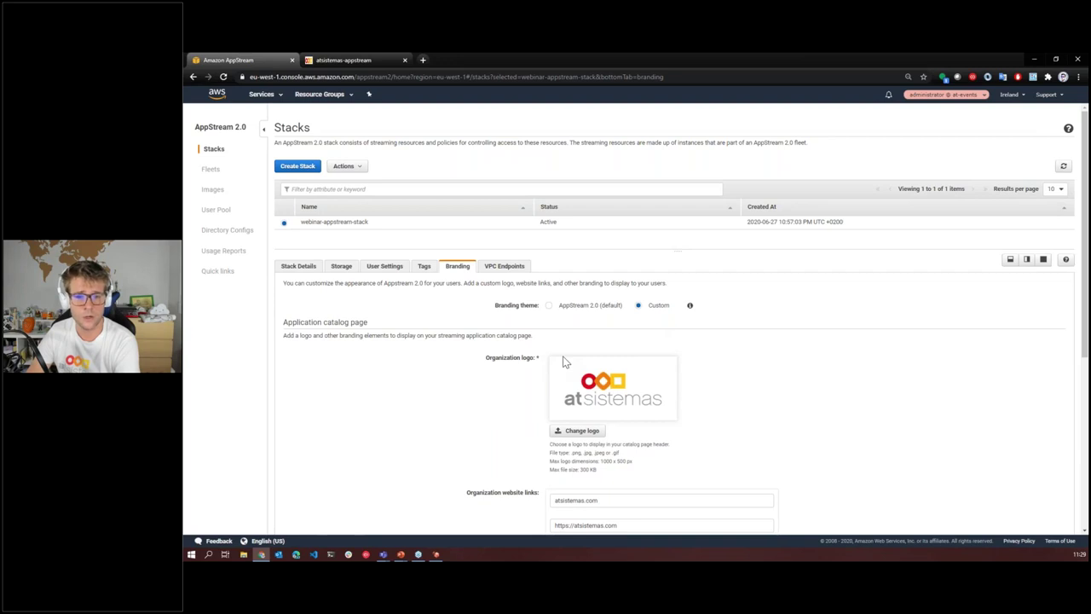
{"action": "left_click", "coordinate": [346, 60]}
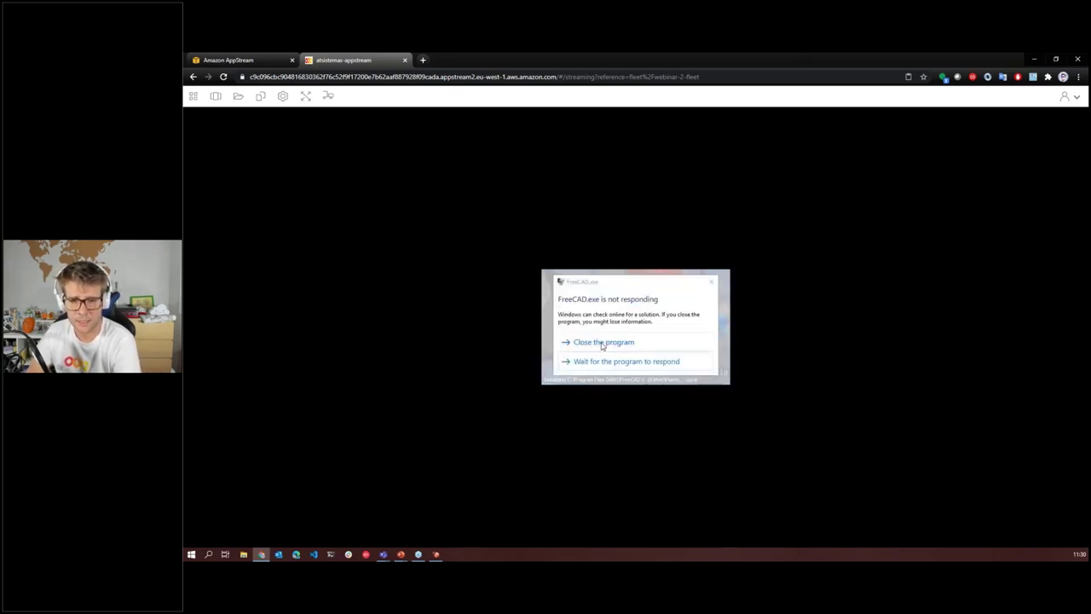
- Close the unresponsive FreeCAD, relaunch it from the applications list, and return to the console
{"action": "left_click", "coordinate": [602, 342]}
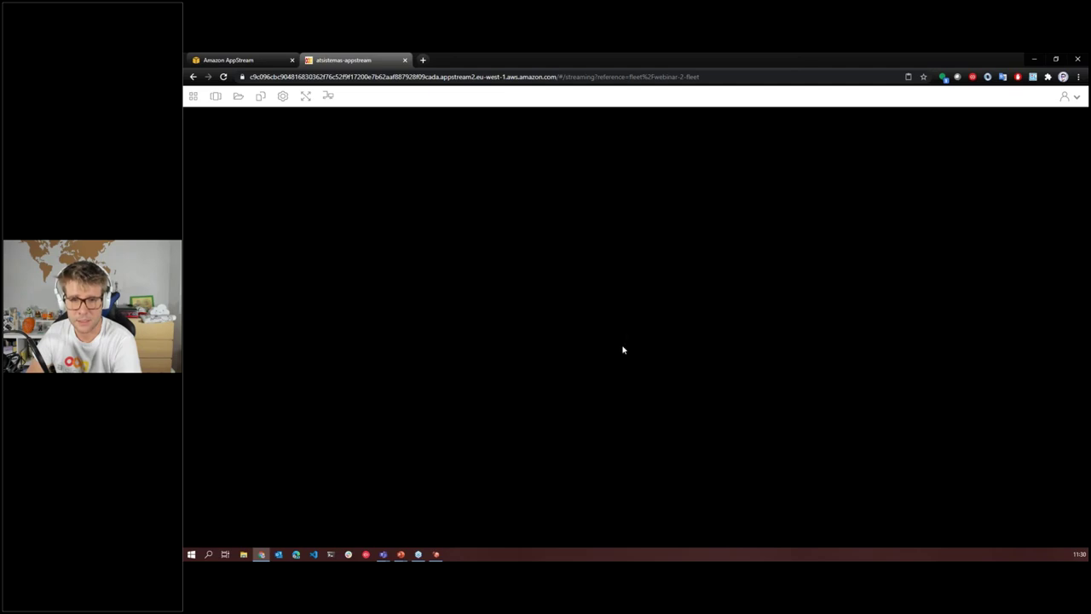
{"action": "left_click", "coordinate": [214, 97]}
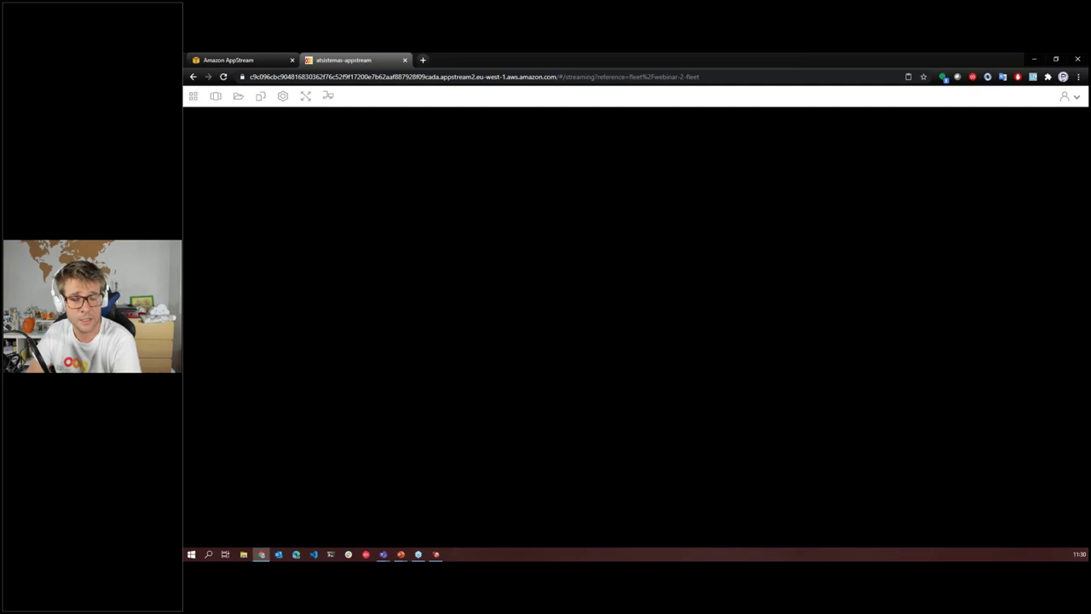
{"action": "left_click", "coordinate": [222, 59]}
- View the webinarAppStreamExample image builder's actions and the Image Registry, then return to FreeCAD
{"action": "left_click", "coordinate": [213, 188]}
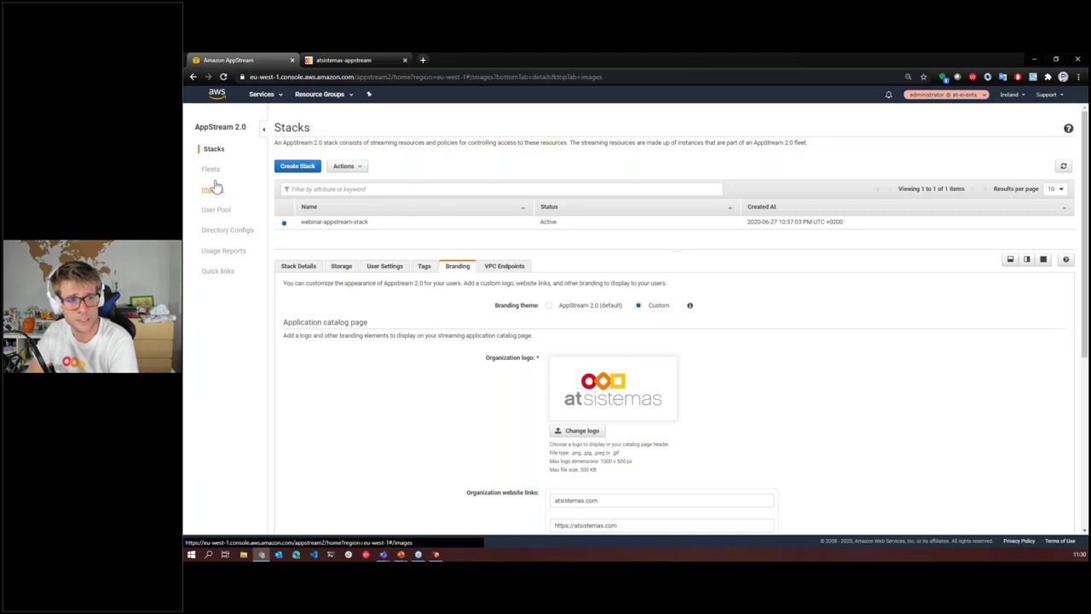
{"action": "left_click", "coordinate": [355, 151]}
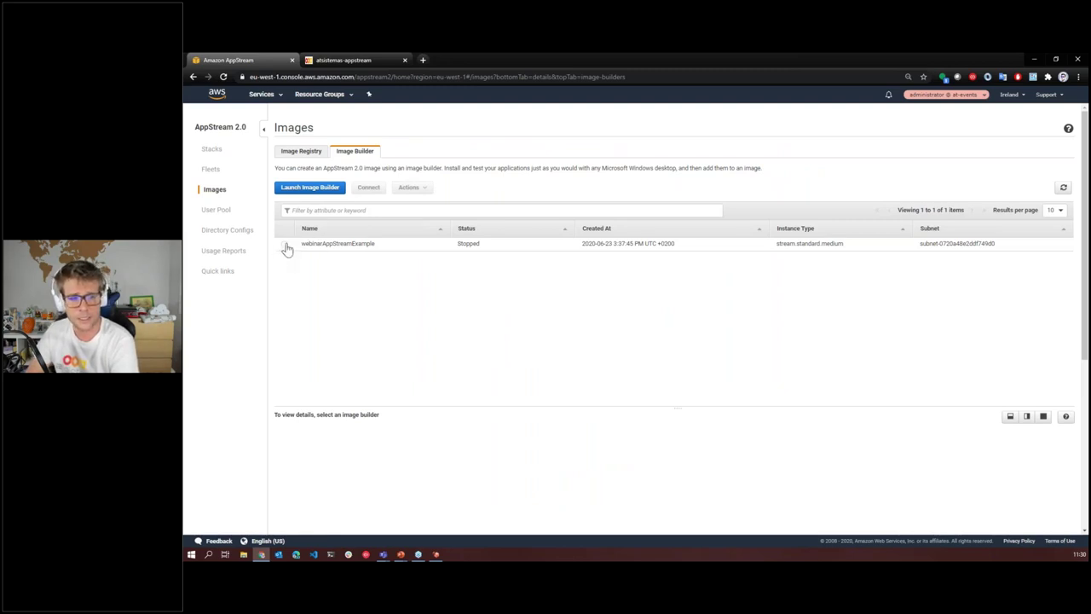
{"action": "left_click", "coordinate": [285, 246]}
{"action": "left_click", "coordinate": [409, 186]}
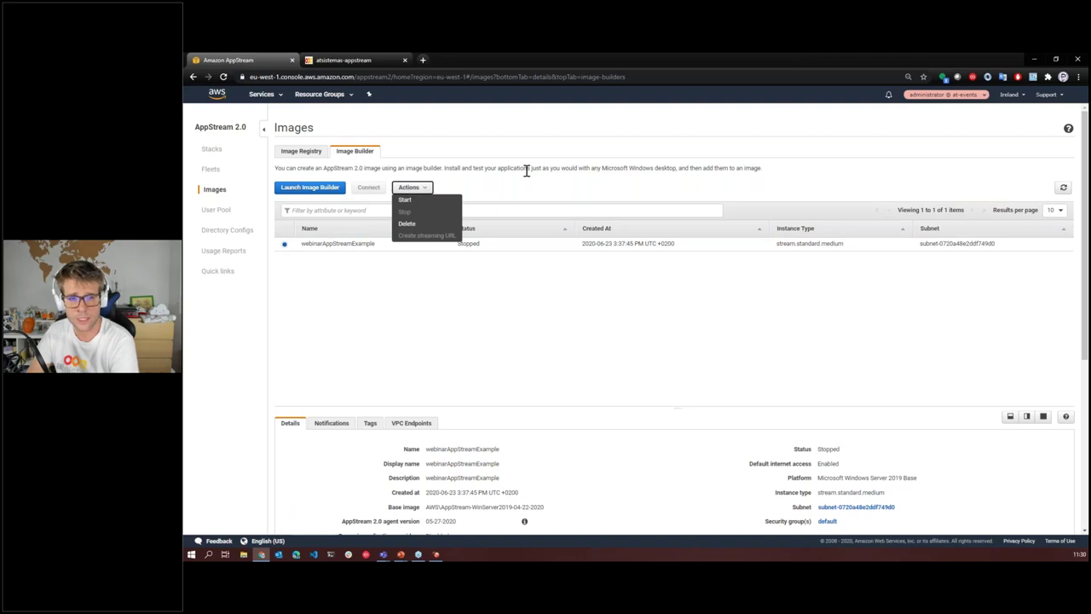
{"action": "left_click", "coordinate": [550, 187]}
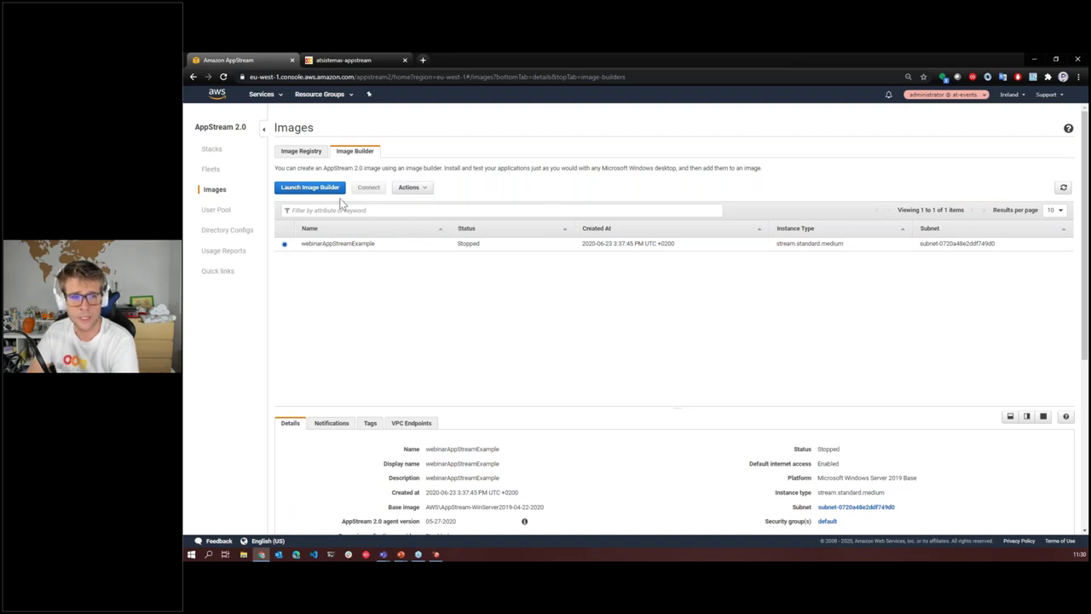
{"action": "left_click", "coordinate": [301, 151]}
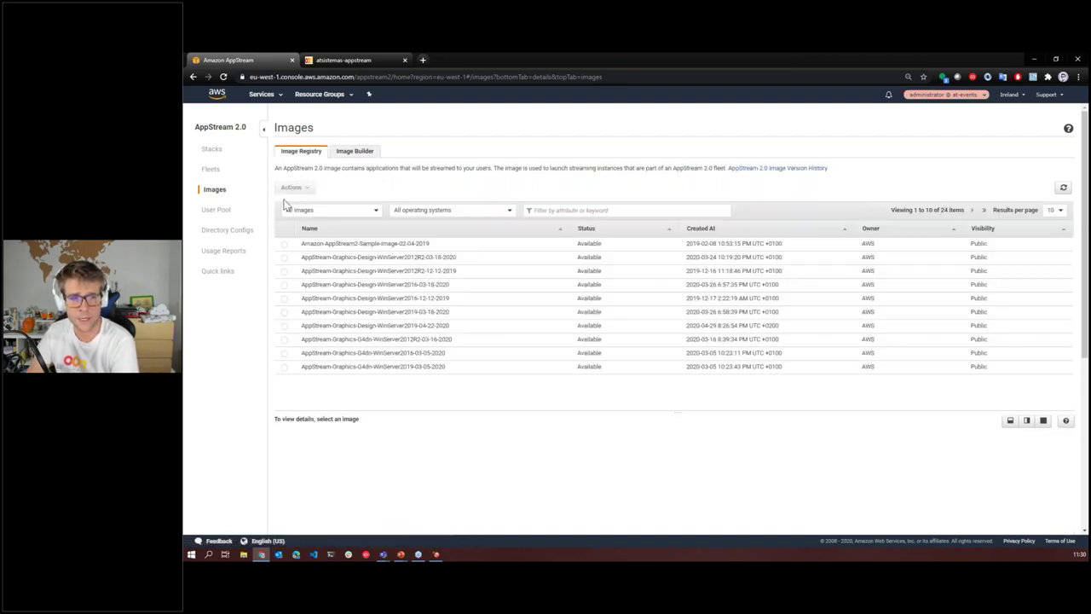
{"action": "left_click", "coordinate": [367, 59]}
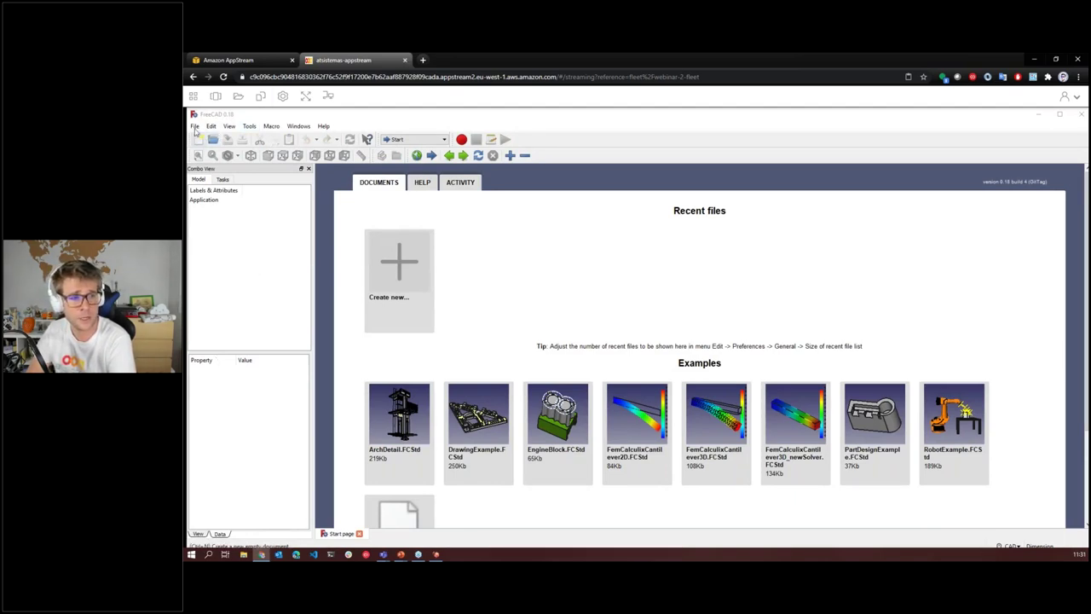
- Open the FemCalculixCantilever3D example and rotate the bent beam to stand nearly upright
{"action": "left_click", "coordinate": [195, 127]}
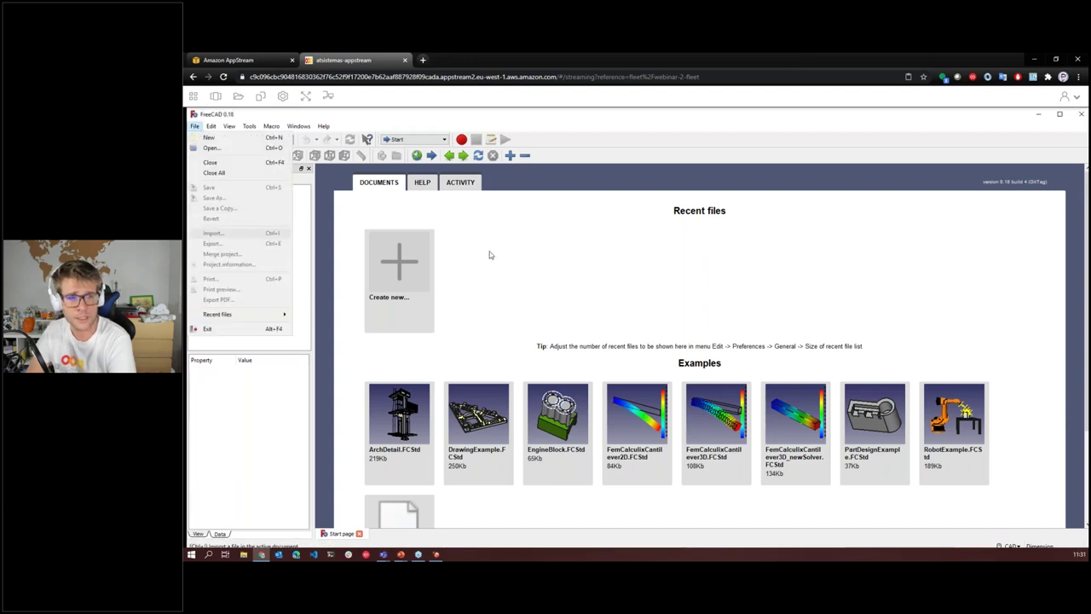
{"action": "left_click", "coordinate": [528, 254]}
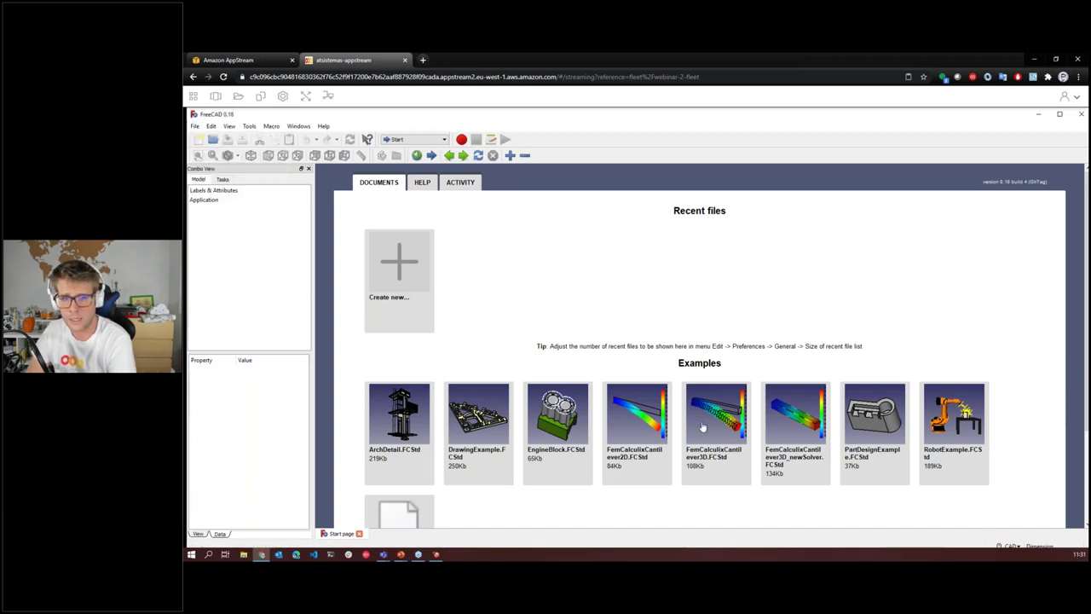
{"action": "key", "text": "ctrl+n"}
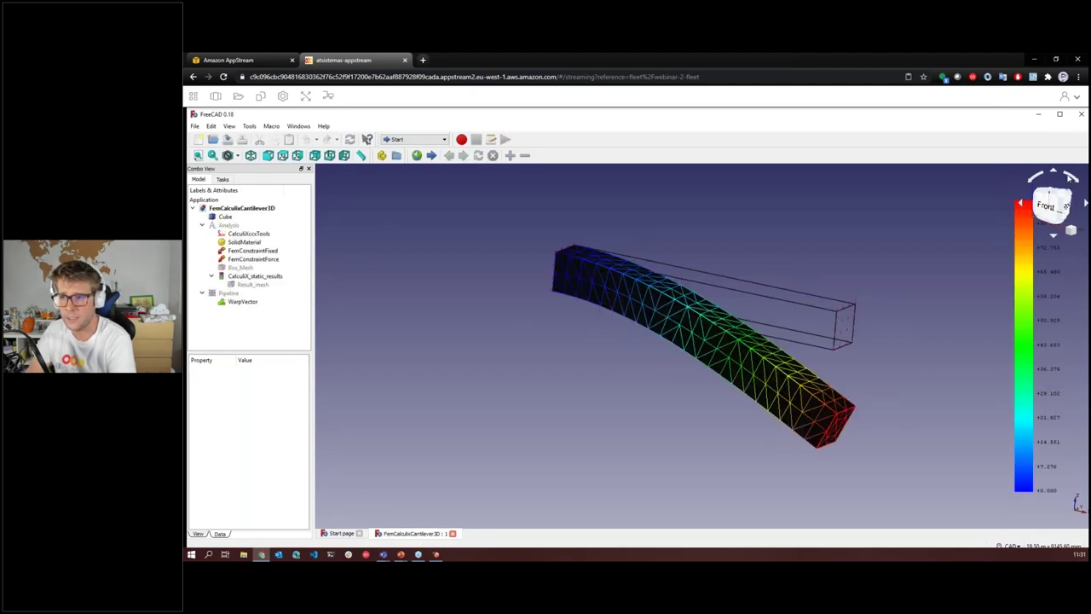
{"action": "left_click", "coordinate": [1085, 194]}
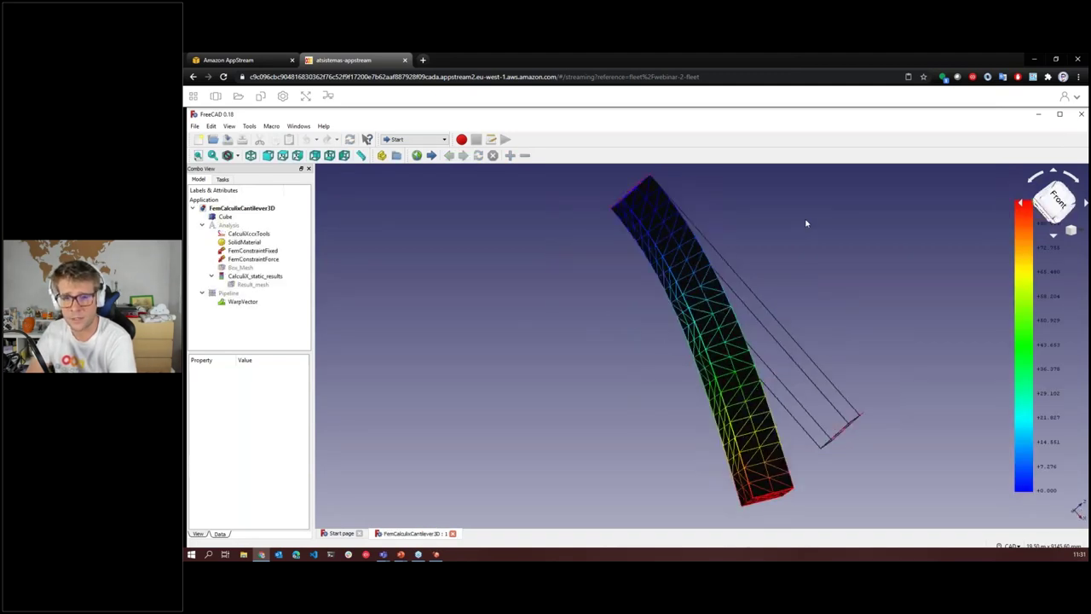
{"action": "left_click", "coordinate": [229, 59]}
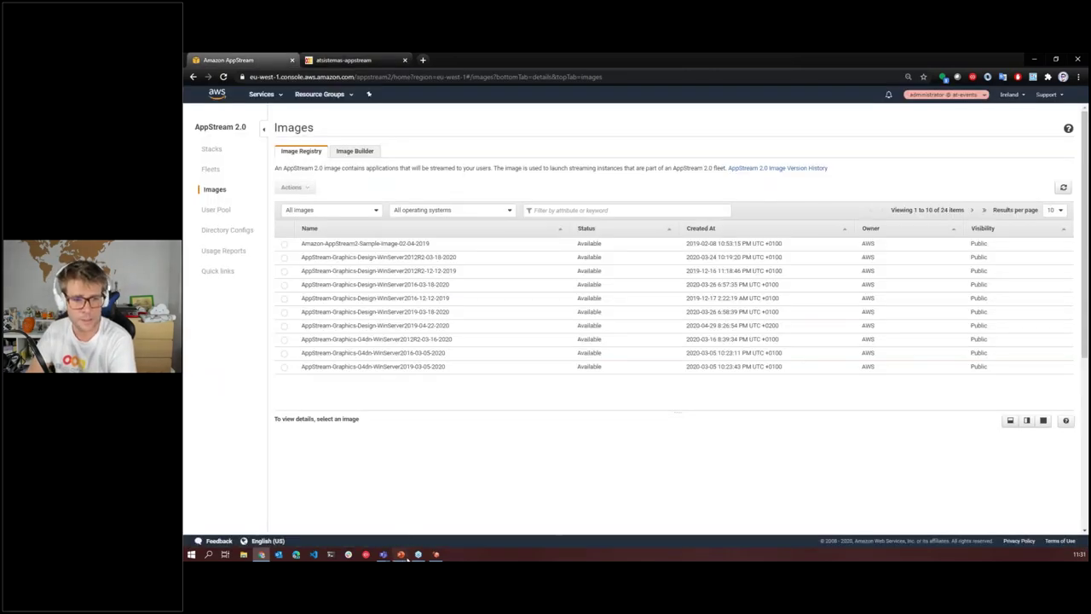
- Bring back the PowerPoint slideshow and advance two slides to the Amazon WorkDocs explanation
{"action": "mouse_move", "coordinate": [404, 555]}
{"action": "left_click", "coordinate": [431, 523]}
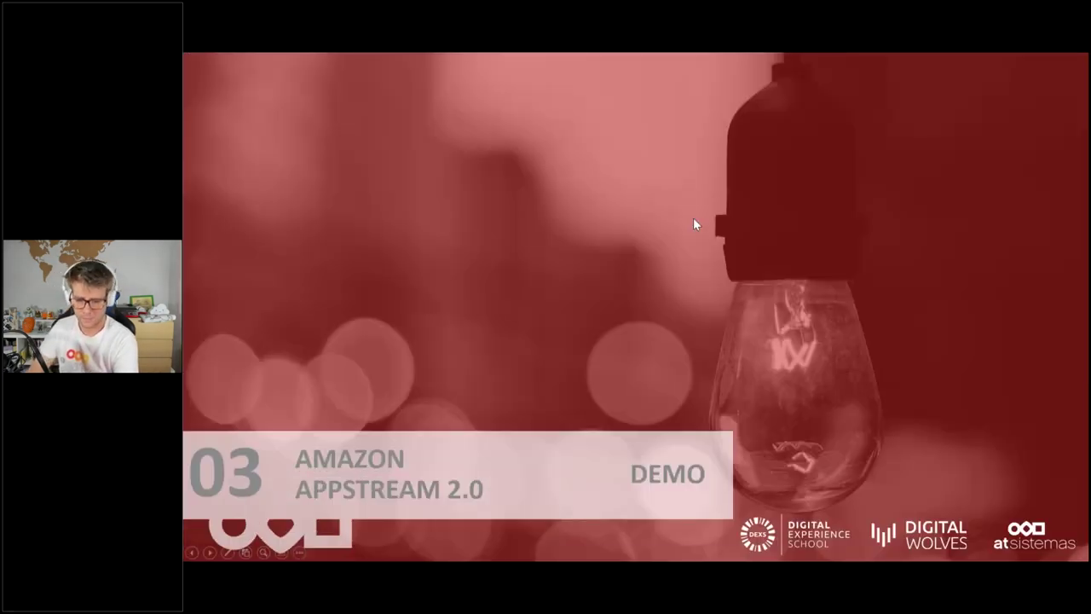
{"action": "key", "text": "Right"}
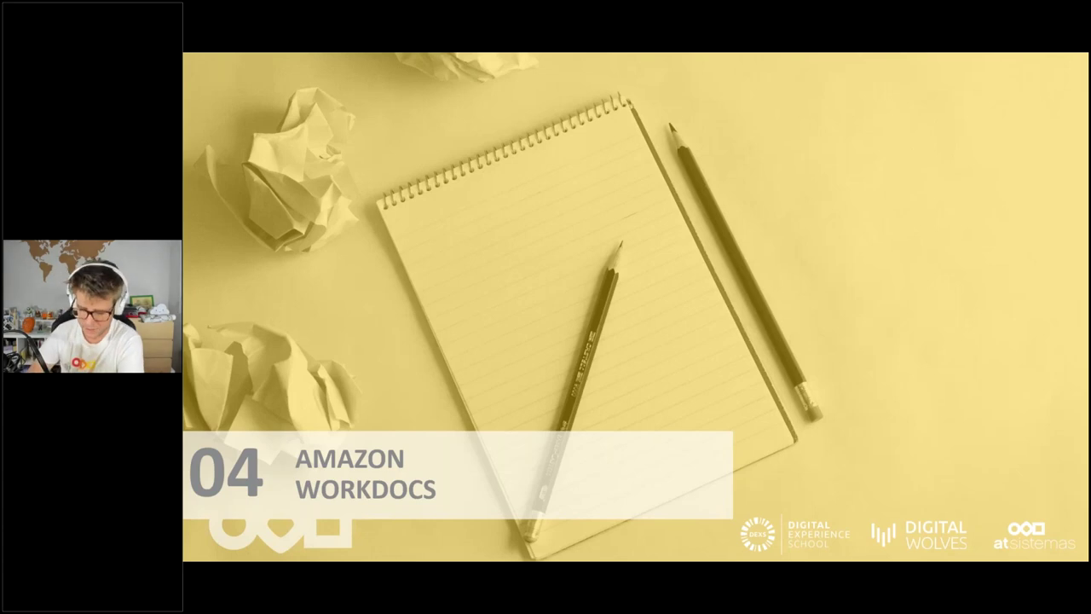
{"action": "key", "text": "Right"}
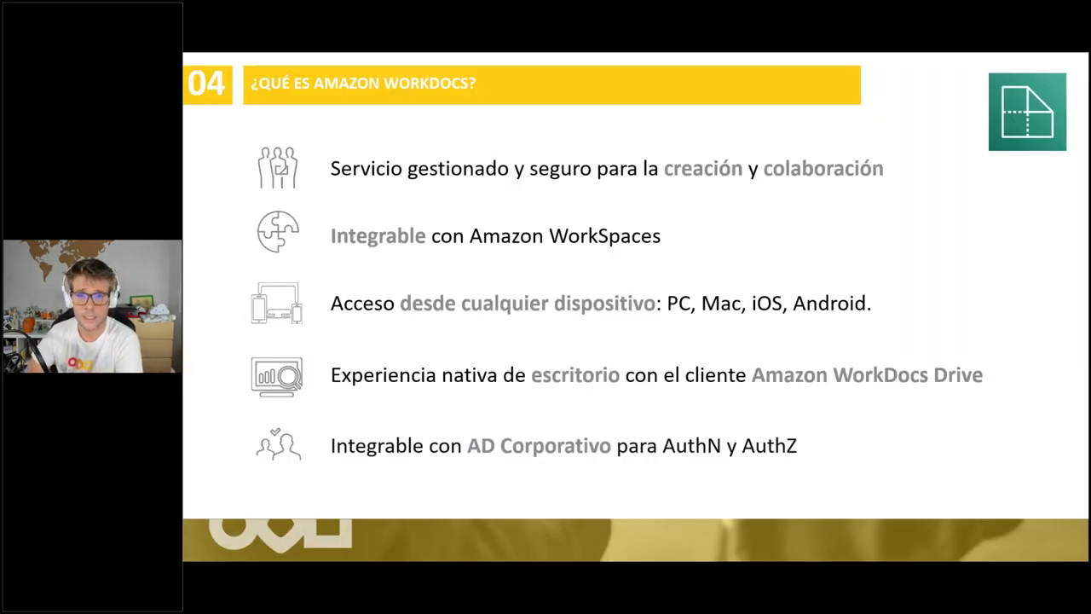